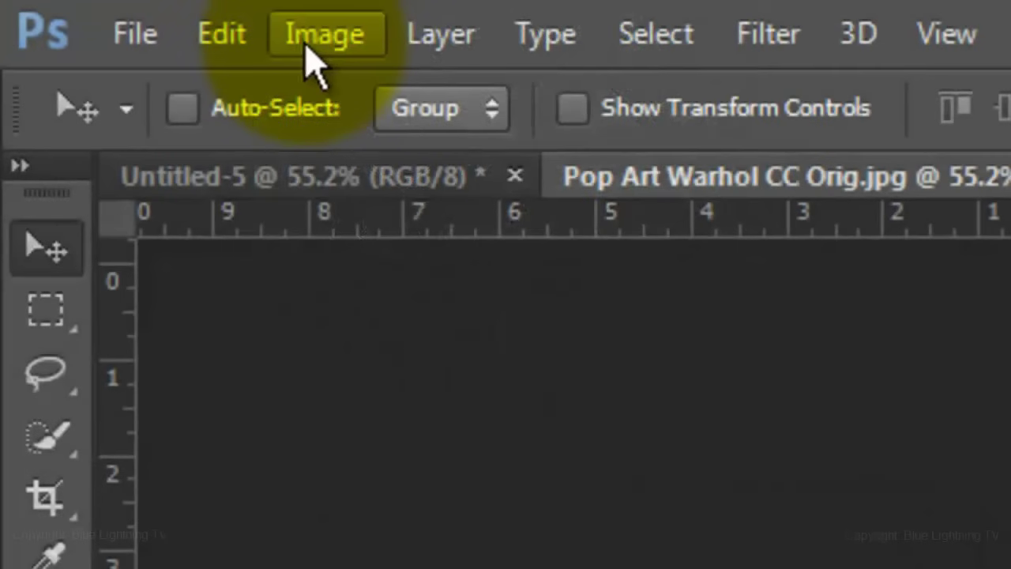
Resize the portrait image to 500 pixels wide with proportions kept, and apply Auto Tone.
{"action": "left_click", "coordinate": [310, 36]}
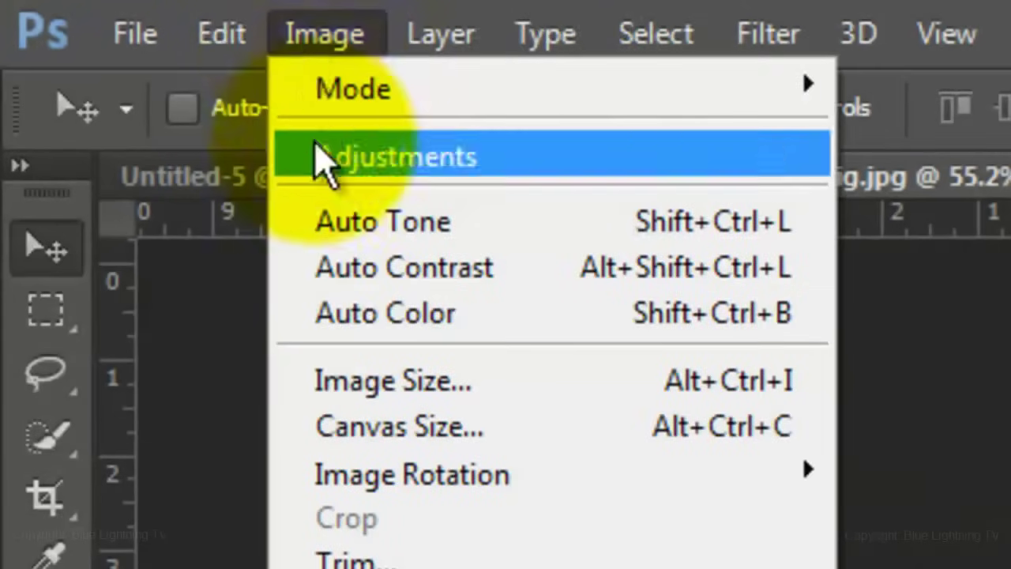
{"action": "left_click", "coordinate": [339, 380]}
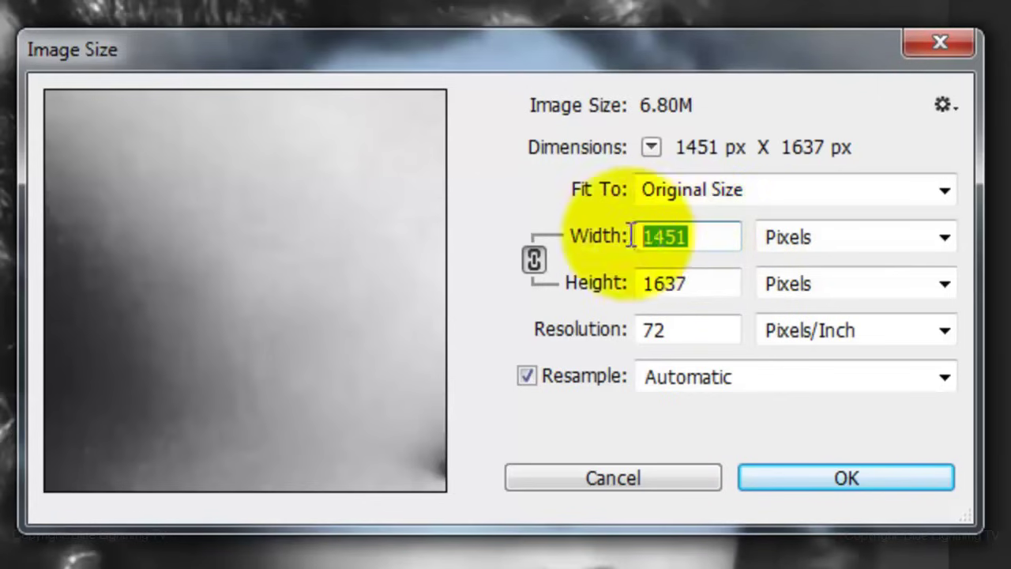
{"action": "type", "text": "500"}
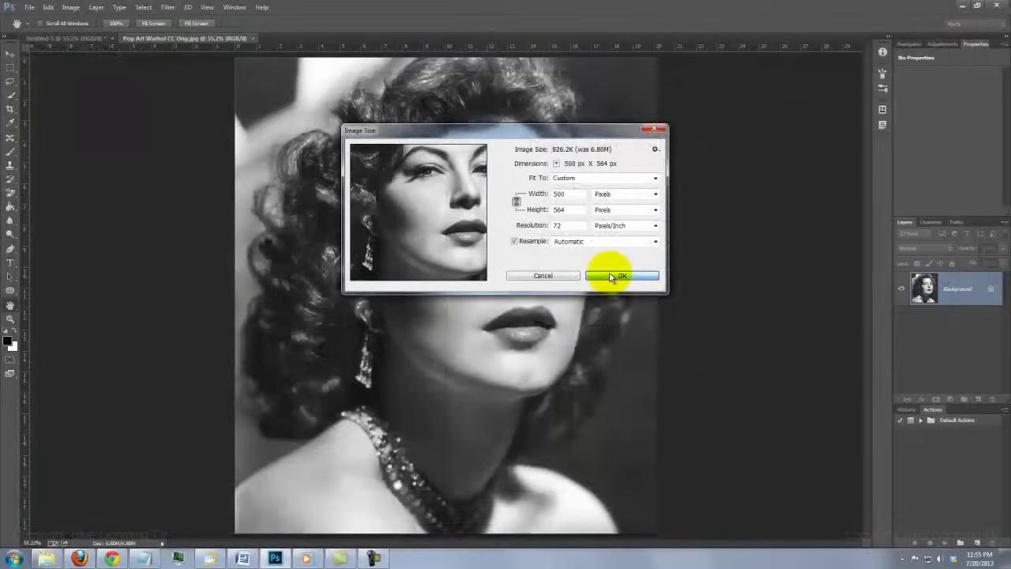
{"action": "left_click", "coordinate": [809, 471]}
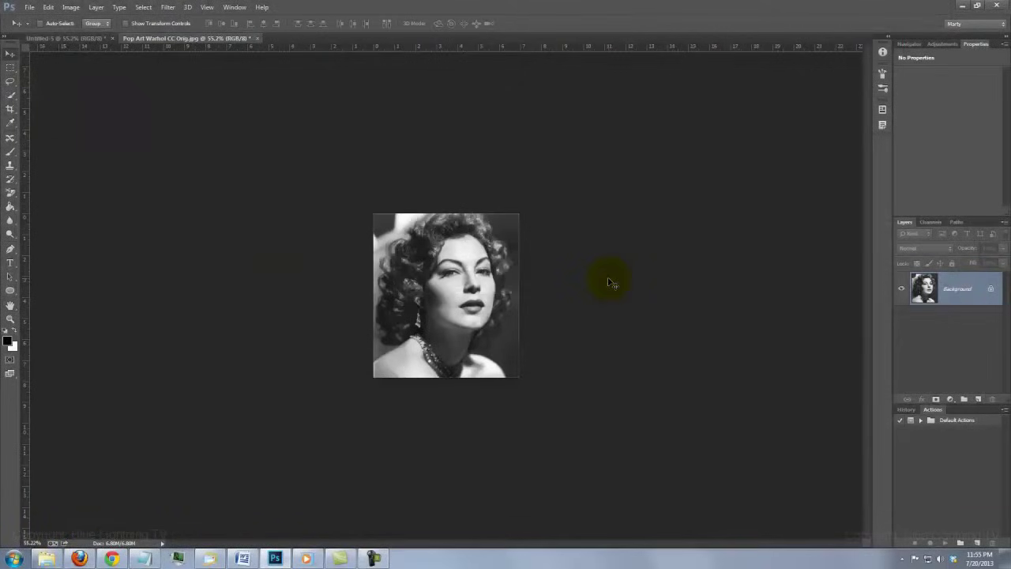
{"action": "key", "text": "ctrl+0"}
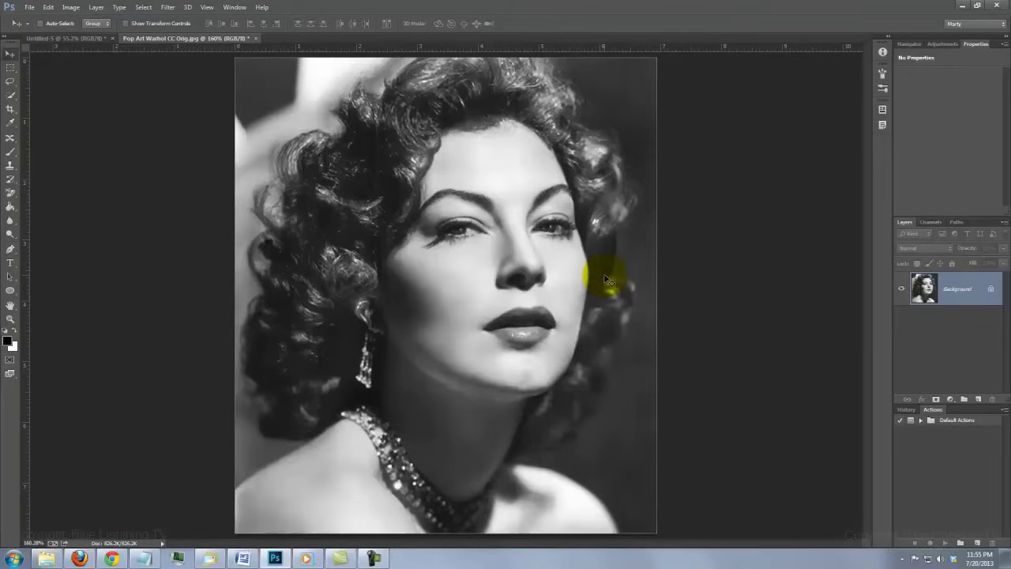
{"action": "key", "text": "ctrl+shift+l"}
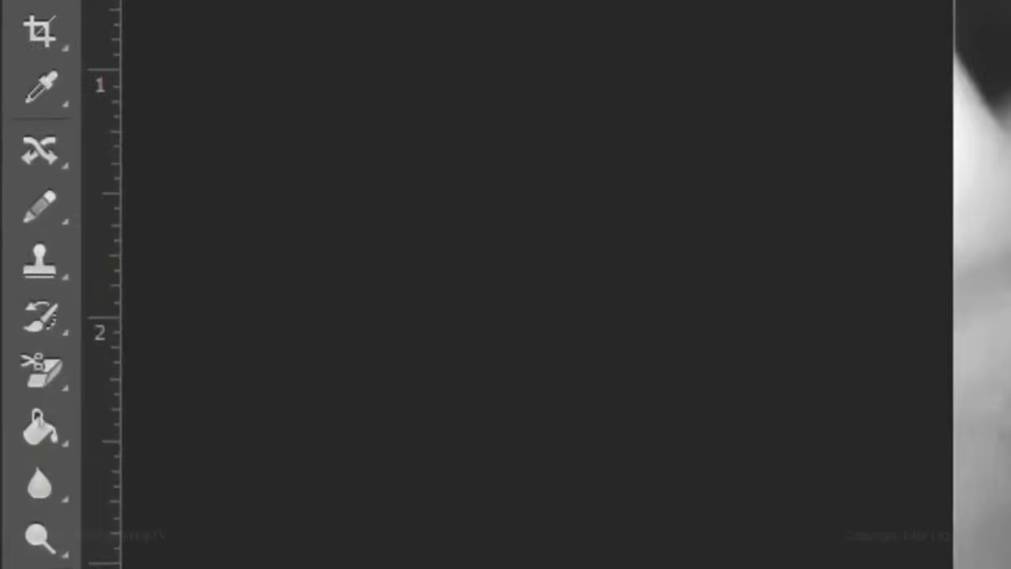
In Quick Mask mode, outline the woman's hair and shoulders with the Pencil tool using a 10 px hard tip.
{"action": "left_click", "coordinate": [11, 151]}
{"action": "right_click", "coordinate": [63, 233]}
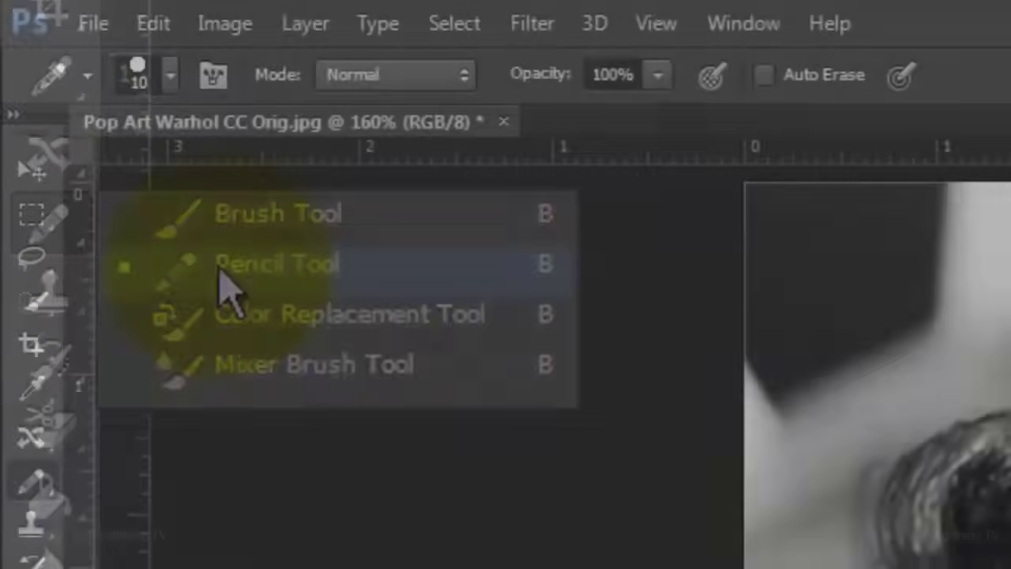
{"action": "left_click", "coordinate": [229, 268]}
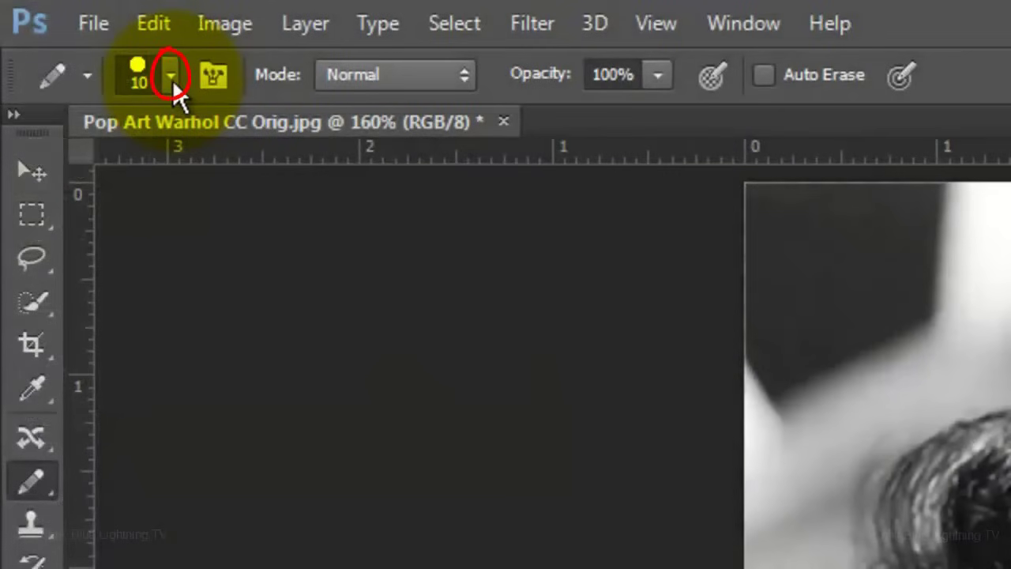
{"action": "left_click", "coordinate": [171, 78]}
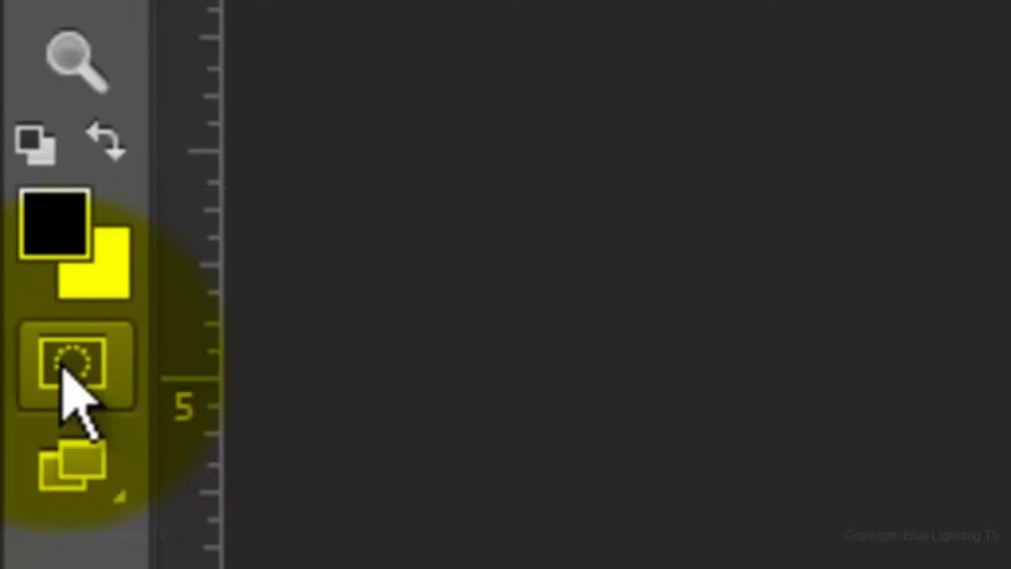
{"action": "left_click", "coordinate": [63, 368]}
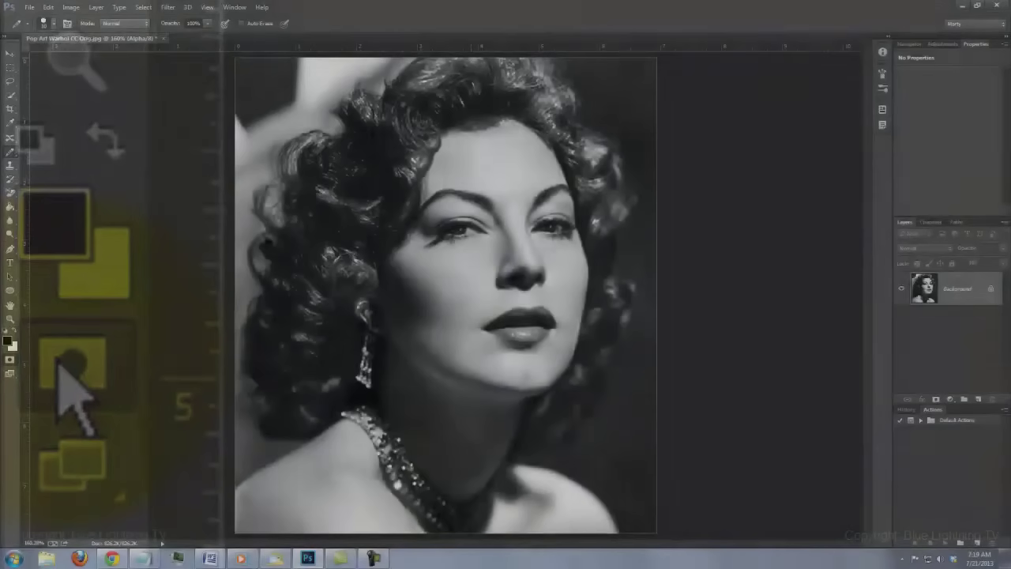
{"action": "mouse_move", "coordinate": [473, 61]}
{"action": "left_mouse_down"}
{"action": "mouse_move", "coordinate": [395, 79]}
{"action": "mouse_move", "coordinate": [286, 197]}
{"action": "mouse_move", "coordinate": [261, 402]}
{"action": "mouse_move", "coordinate": [291, 462]}
{"action": "mouse_move", "coordinate": [235, 497]}
{"action": "left_mouse_up"}
{"action": "mouse_move", "coordinate": [462, 61]}
{"action": "left_mouse_down"}
{"action": "mouse_move", "coordinate": [541, 80]}
{"action": "mouse_move", "coordinate": [600, 142]}
{"action": "mouse_move", "coordinate": [622, 293]}
{"action": "mouse_move", "coordinate": [572, 423]}
{"action": "mouse_move", "coordinate": [503, 459]}
{"action": "mouse_move", "coordinate": [592, 519]}
{"action": "left_mouse_up"}
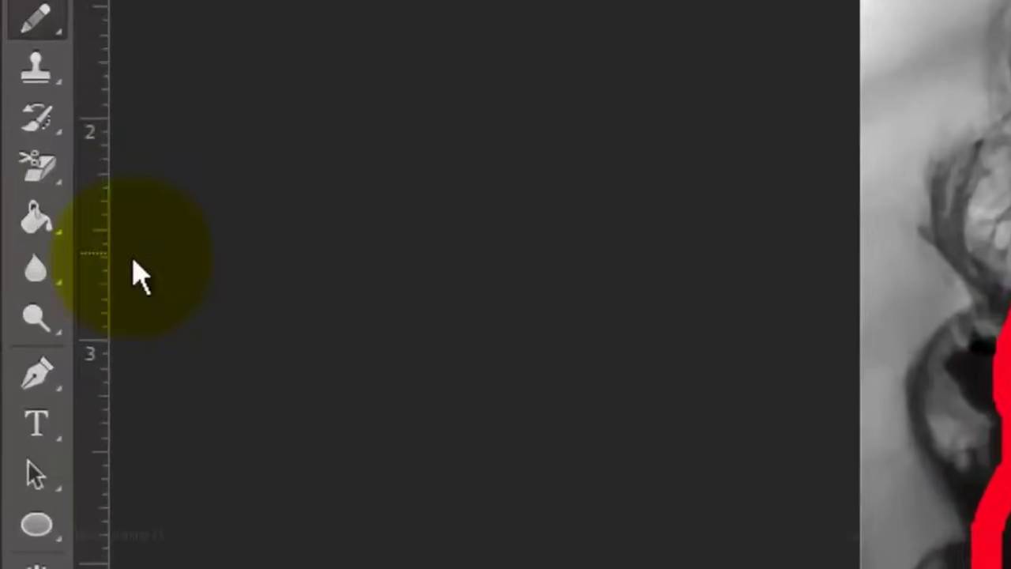
Fill the inside of the mask outline with the Paint Bucket and convert the quick mask into a selection of the background.
{"action": "left_click", "coordinate": [13, 208]}
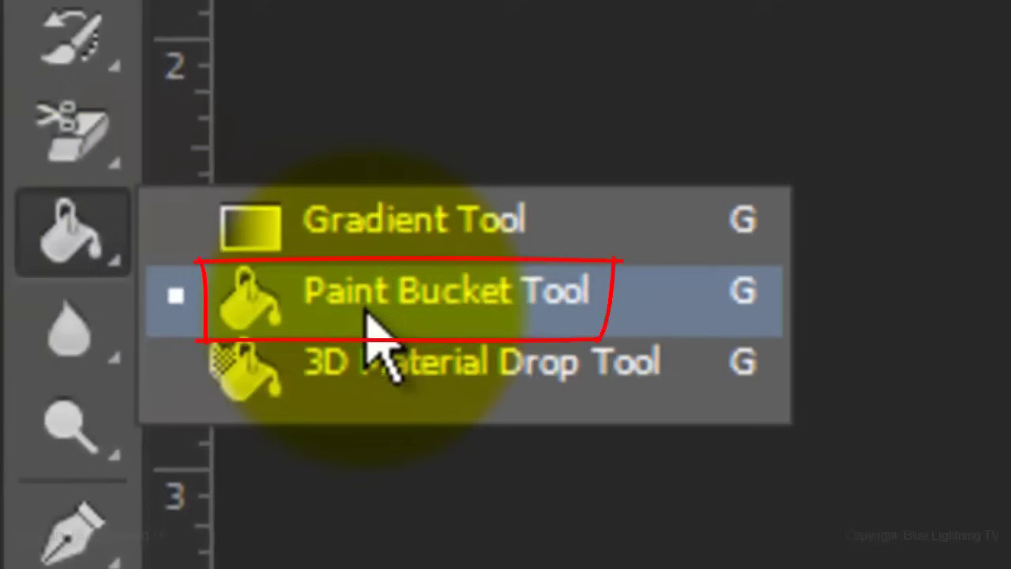
{"action": "left_click", "coordinate": [362, 308]}
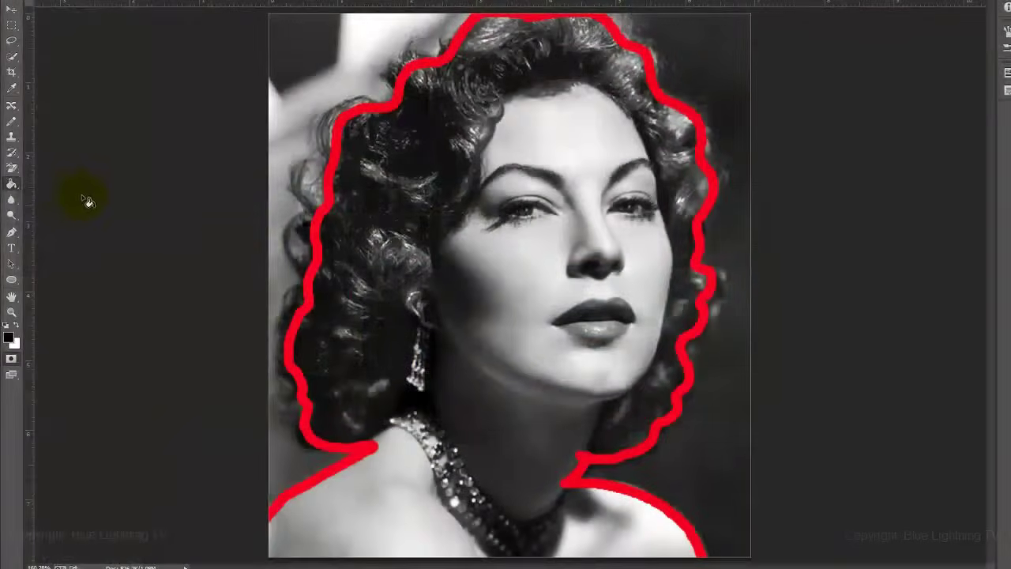
{"action": "left_click", "coordinate": [515, 247]}
{"action": "key", "text": "q"}
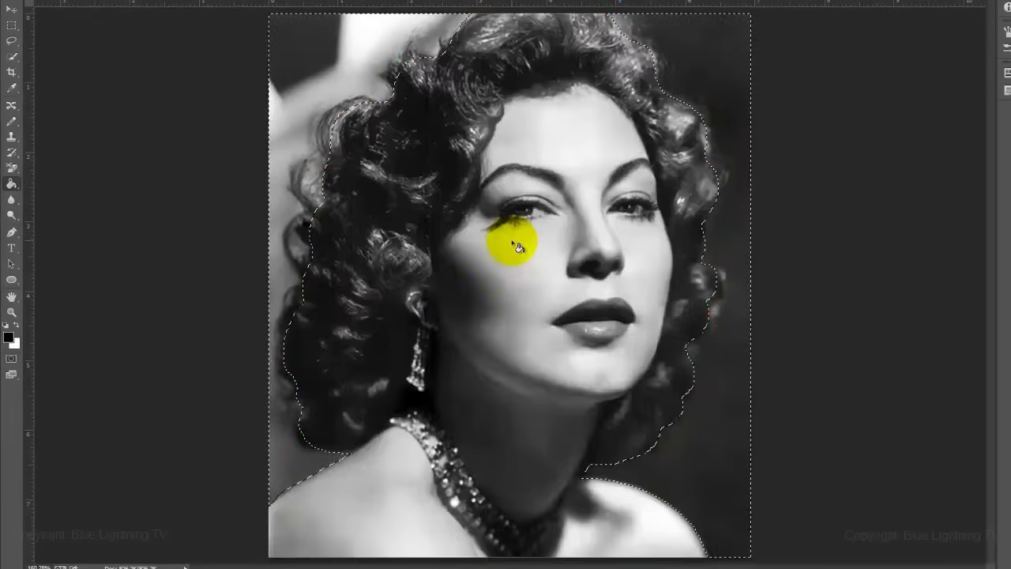
Fill the selected background around the woman with white and deselect.
{"action": "key", "text": "ctrl+Delete"}
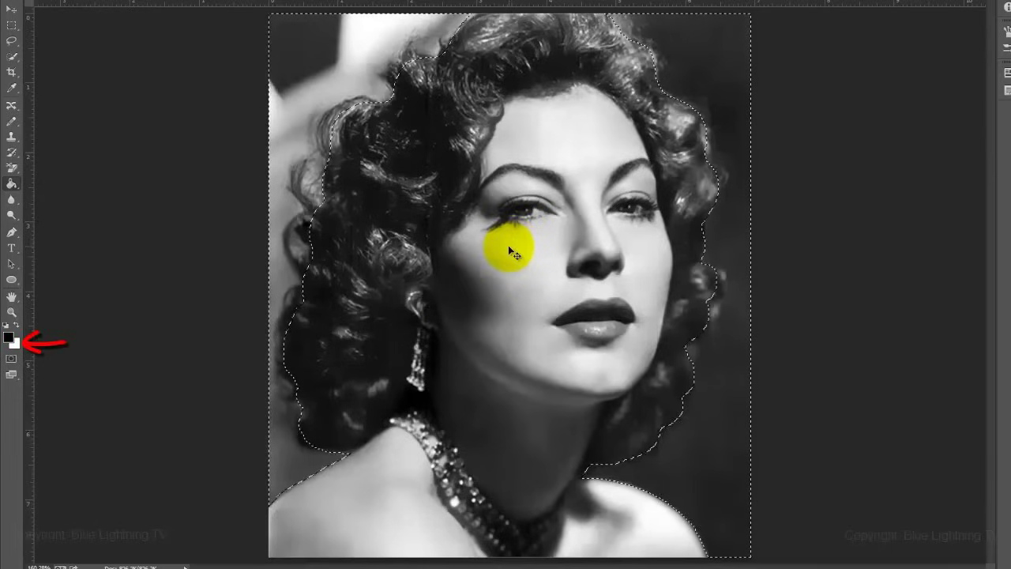
{"action": "key", "text": "ctrl+Delete"}
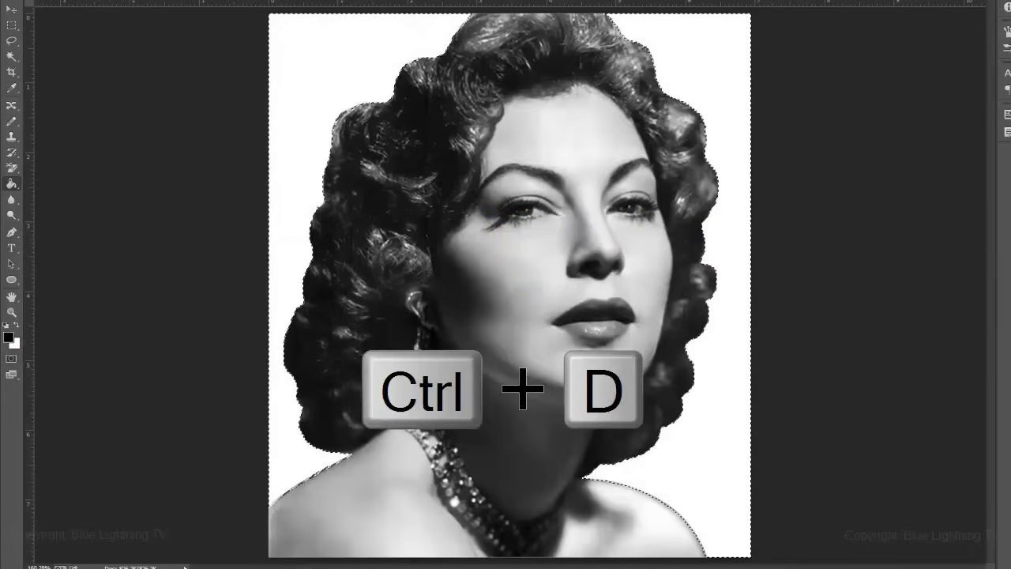
{"action": "key", "text": "ctrl+d"}
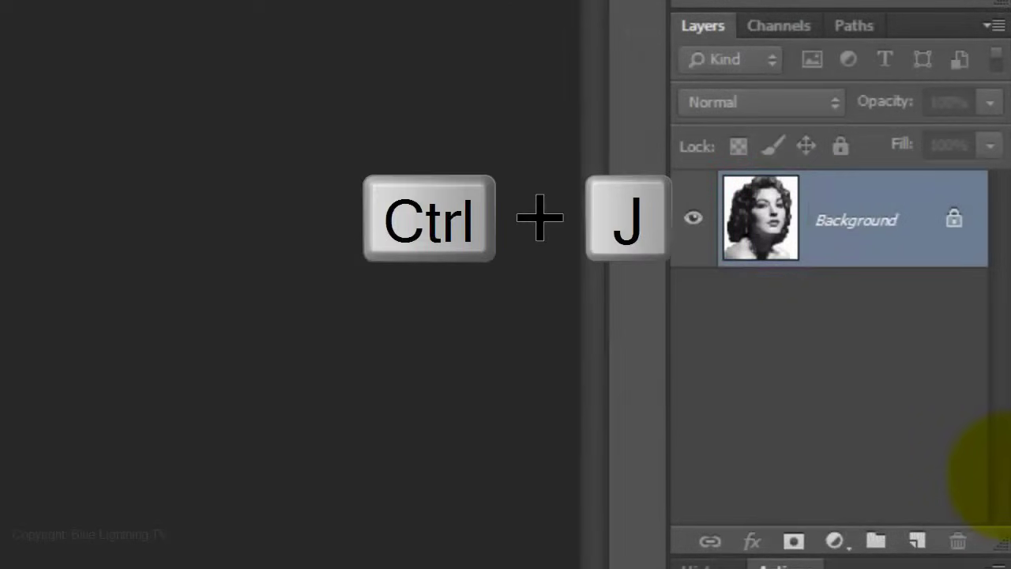
Duplicate the Background layer and apply the Halftone Pattern filter with Size 1, Contrast 40 and Dot pattern type.
{"action": "key", "text": "ctrl+j"}
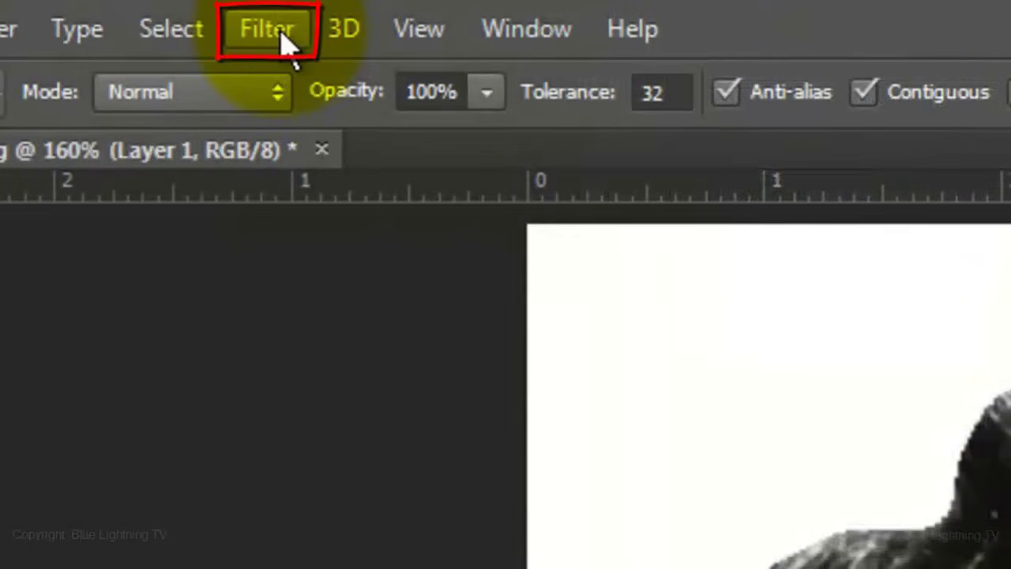
{"action": "left_click", "coordinate": [286, 47]}
{"action": "left_click", "coordinate": [322, 198]}
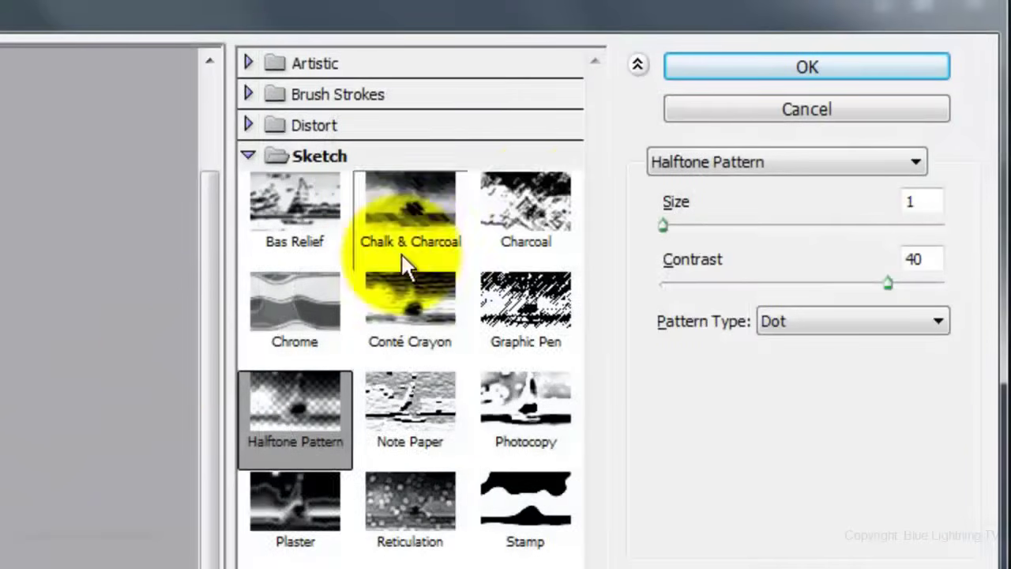
{"action": "left_click", "coordinate": [724, 63]}
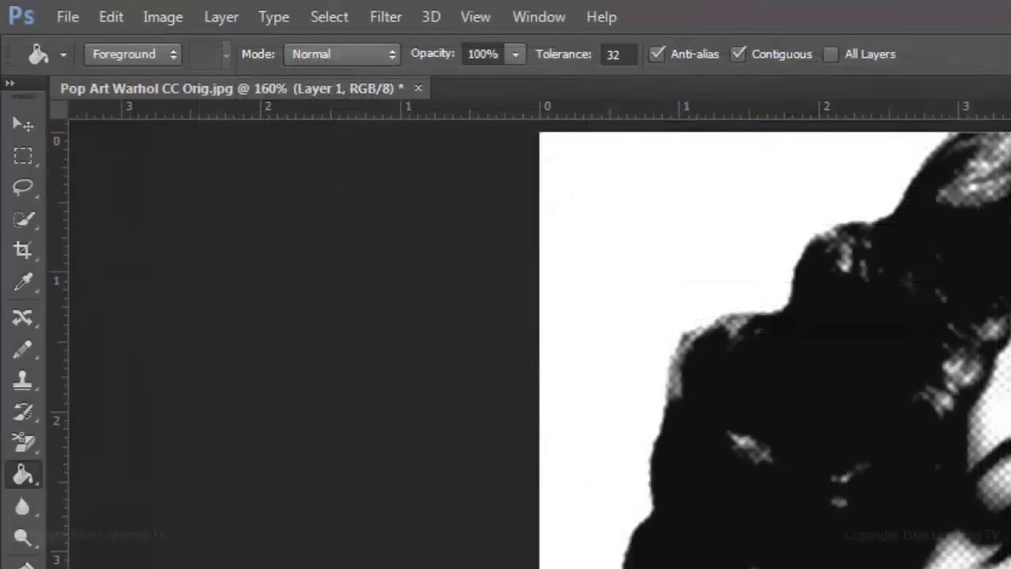
Apply Smart Sharpen to the halftone layer with Amount 500%, Radius 1.0 px, Reduce Noise 0% and Remove Gaussian Blur.
{"action": "left_click", "coordinate": [386, 17]}
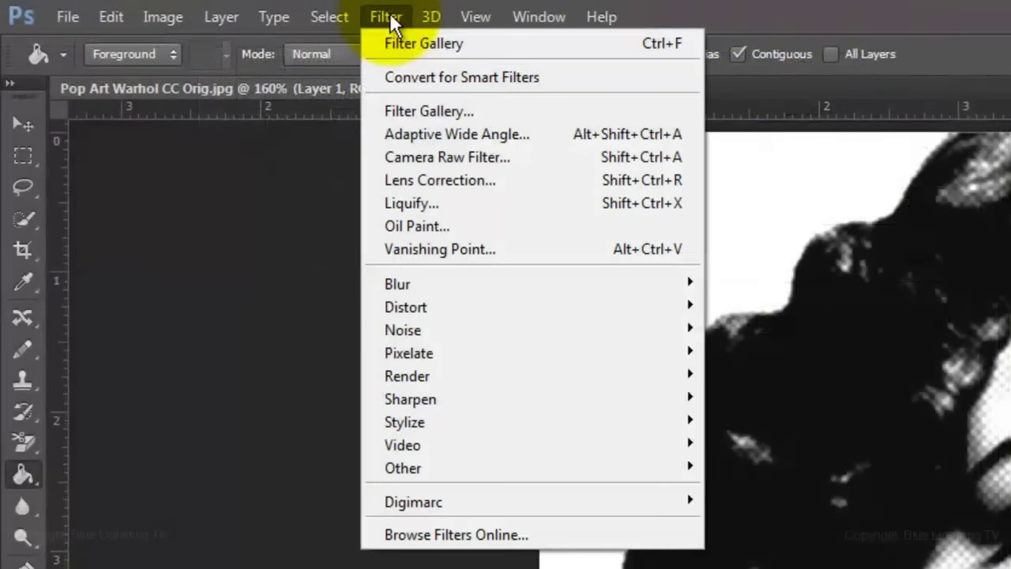
{"action": "mouse_move", "coordinate": [437, 398]}
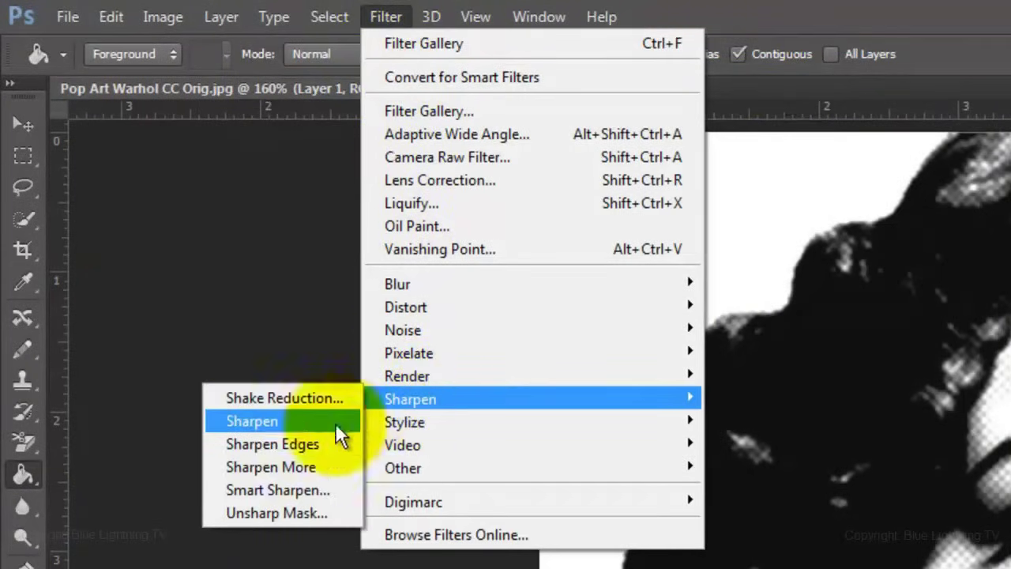
{"action": "left_click", "coordinate": [323, 488]}
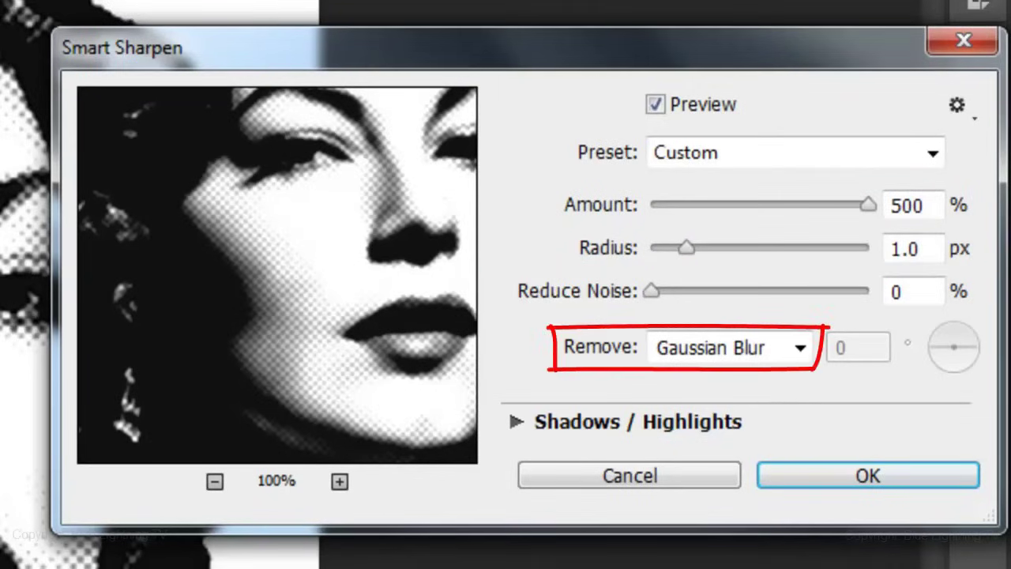
{"action": "left_click", "coordinate": [803, 471]}
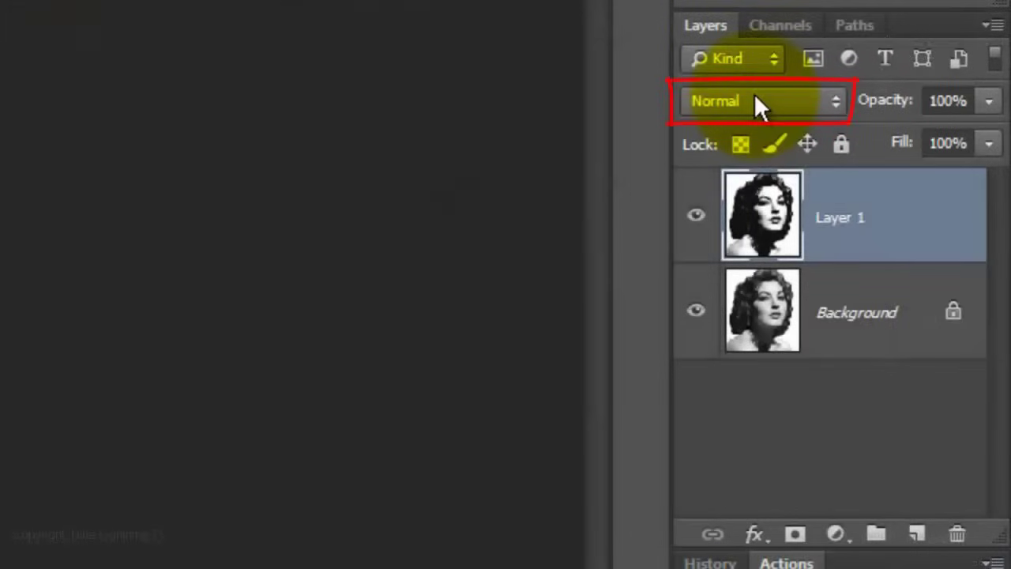
Set the halftone layer's blend mode to Multiply and add a new empty layer beneath it.
{"action": "left_click", "coordinate": [755, 96]}
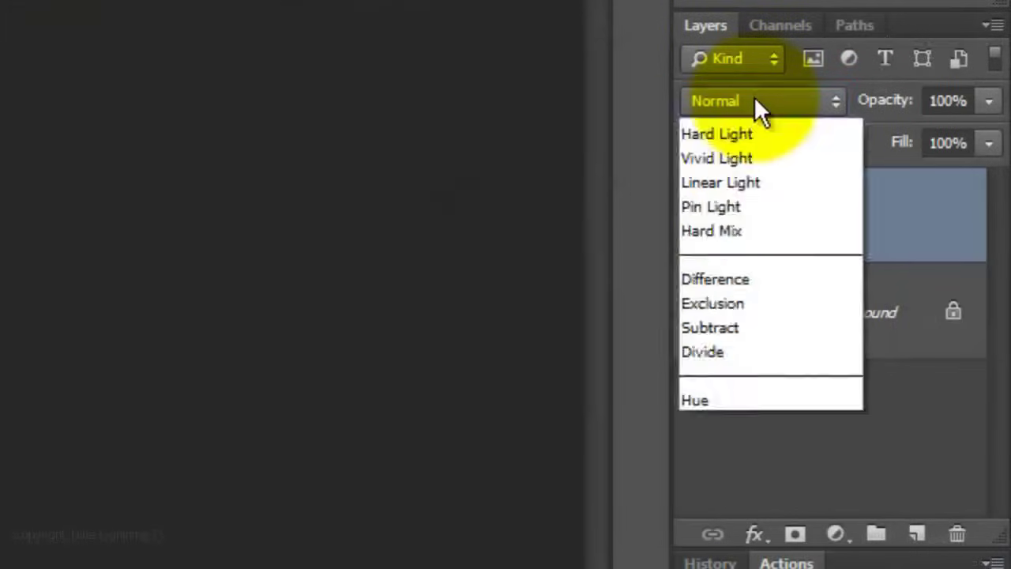
{"action": "left_click", "coordinate": [739, 234]}
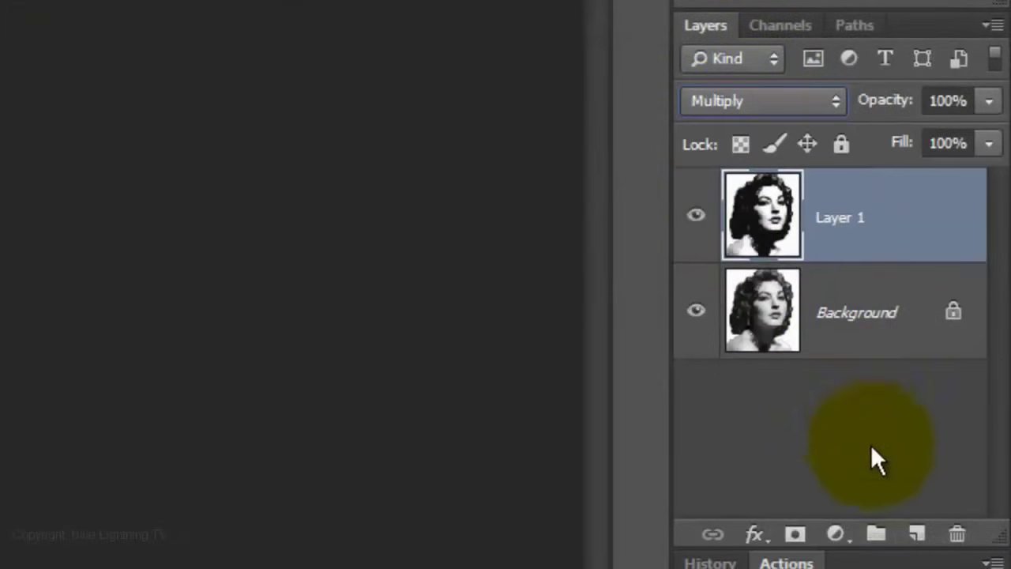
{"action": "left_click", "coordinate": [915, 535], "text": "ctrl"}
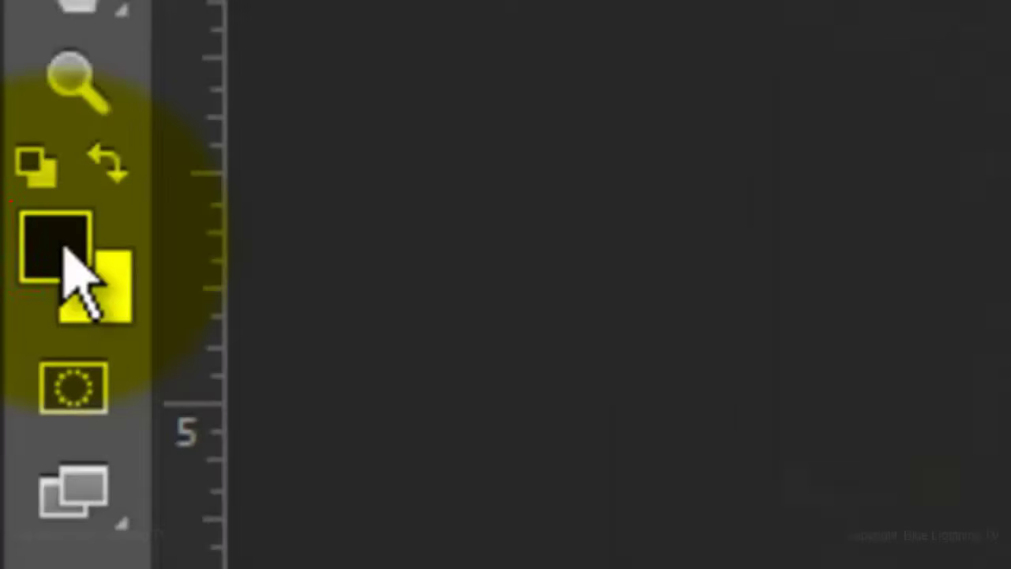
Set the foreground color to 00bbe4 and fill the new layer with it as the background color.
{"action": "left_click", "coordinate": [65, 242]}
{"action": "left_click", "coordinate": [69, 237]}
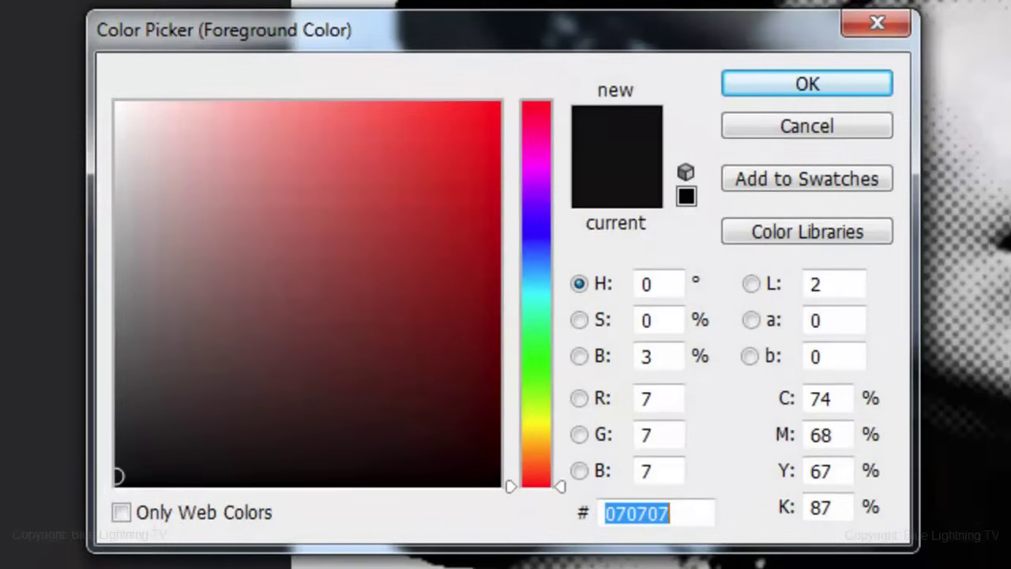
{"action": "type", "text": "00bbe4"}
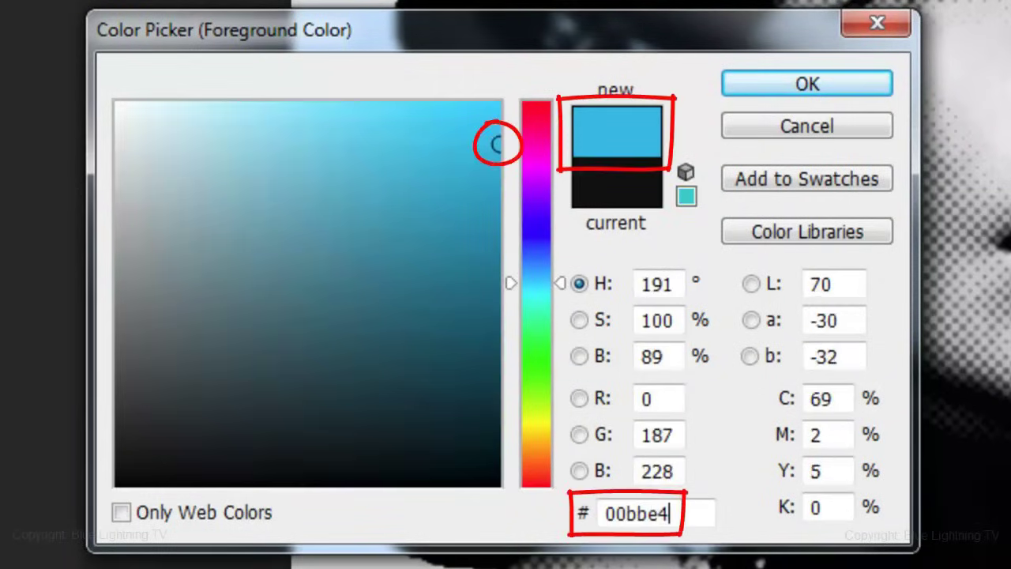
{"action": "key", "text": "Return"}
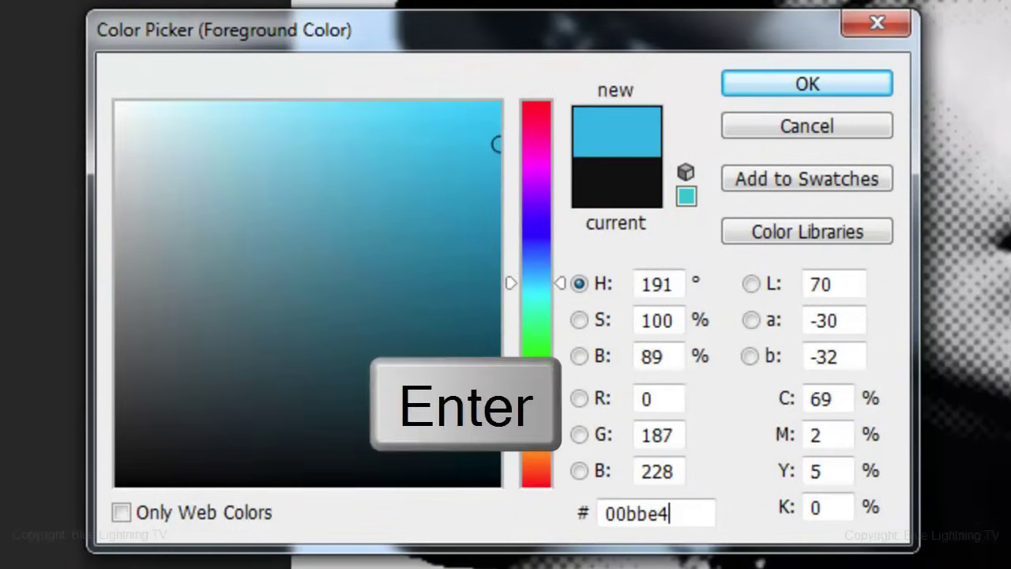
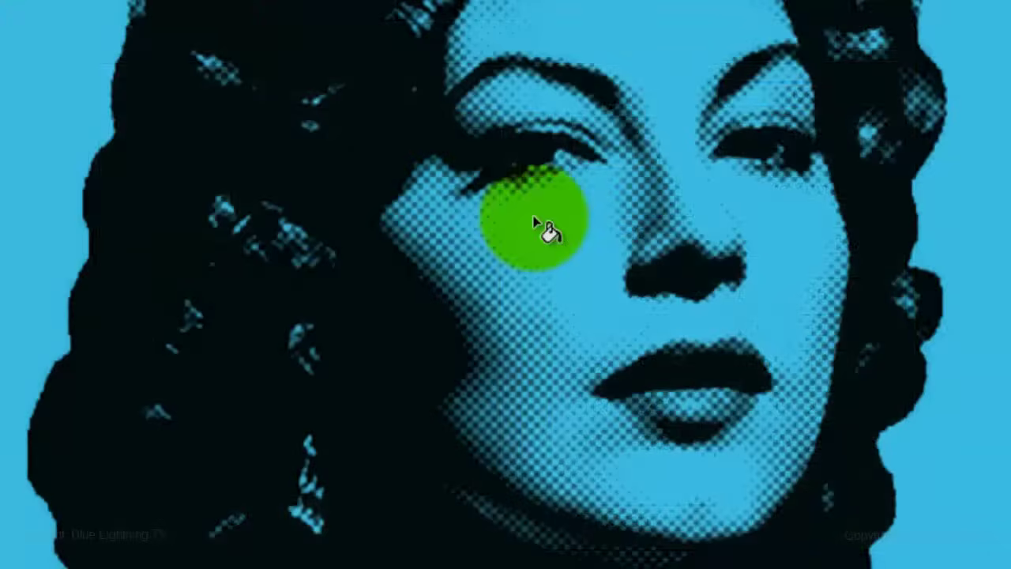
Paint the woman's face with a light peach skin color using an enlarged brush tip.
{"action": "key", "text": "b"}
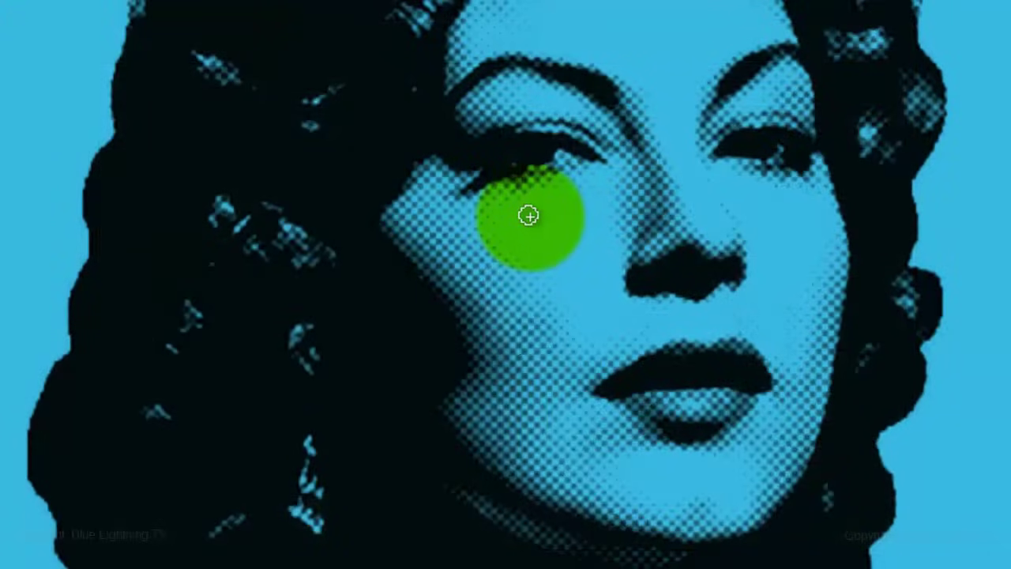
{"action": "key", "text": "bracketright"}
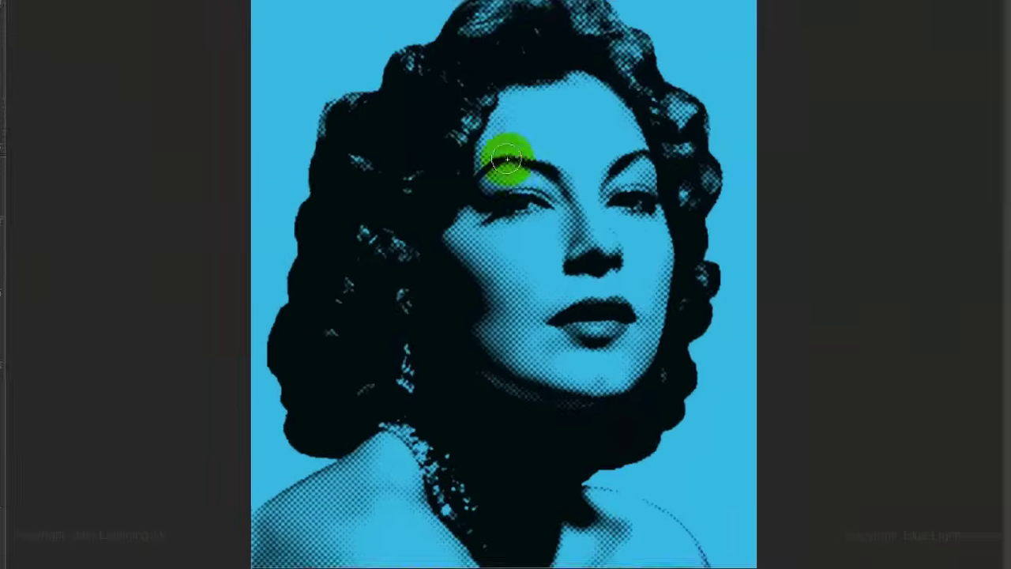
{"action": "mouse_move", "coordinate": [517, 31]}
{"action": "left_mouse_down"}
{"action": "mouse_move", "coordinate": [611, 0]}
{"action": "mouse_move", "coordinate": [773, 33]}
{"action": "left_mouse_up"}
{"action": "mouse_move", "coordinate": [633, 146]}
{"action": "left_mouse_down"}
{"action": "mouse_move", "coordinate": [657, 292]}
{"action": "mouse_move", "coordinate": [640, 340]}
{"action": "mouse_move", "coordinate": [600, 383]}
{"action": "left_mouse_up"}
{"action": "mouse_move", "coordinate": [458, 272]}
{"action": "left_mouse_down"}
{"action": "mouse_move", "coordinate": [529, 103]}
{"action": "mouse_move", "coordinate": [620, 158]}
{"action": "mouse_move", "coordinate": [487, 237]}
{"action": "mouse_move", "coordinate": [613, 232]}
{"action": "mouse_move", "coordinate": [605, 345]}
{"action": "mouse_move", "coordinate": [519, 293]}
{"action": "mouse_move", "coordinate": [552, 326]}
{"action": "mouse_move", "coordinate": [528, 249]}
{"action": "left_mouse_up"}
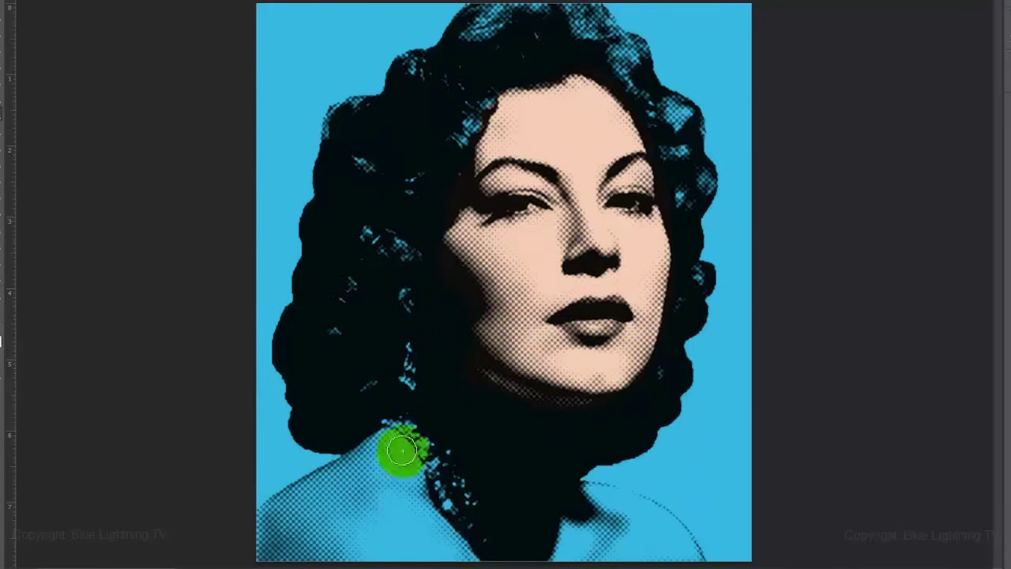
Paint the woman's shoulders and chest with the same peach skin color.
{"action": "mouse_move", "coordinate": [268, 518]}
{"action": "left_mouse_down"}
{"action": "mouse_move", "coordinate": [392, 438]}
{"action": "mouse_move", "coordinate": [466, 473]}
{"action": "left_mouse_up"}
{"action": "mouse_move", "coordinate": [612, 501]}
{"action": "left_mouse_down"}
{"action": "mouse_move", "coordinate": [668, 532]}
{"action": "mouse_move", "coordinate": [560, 549]}
{"action": "left_mouse_up"}
{"action": "mouse_move", "coordinate": [474, 545]}
{"action": "left_mouse_down"}
{"action": "mouse_move", "coordinate": [402, 537]}
{"action": "mouse_move", "coordinate": [397, 474]}
{"action": "mouse_move", "coordinate": [300, 532]}
{"action": "mouse_move", "coordinate": [445, 499]}
{"action": "left_mouse_up"}
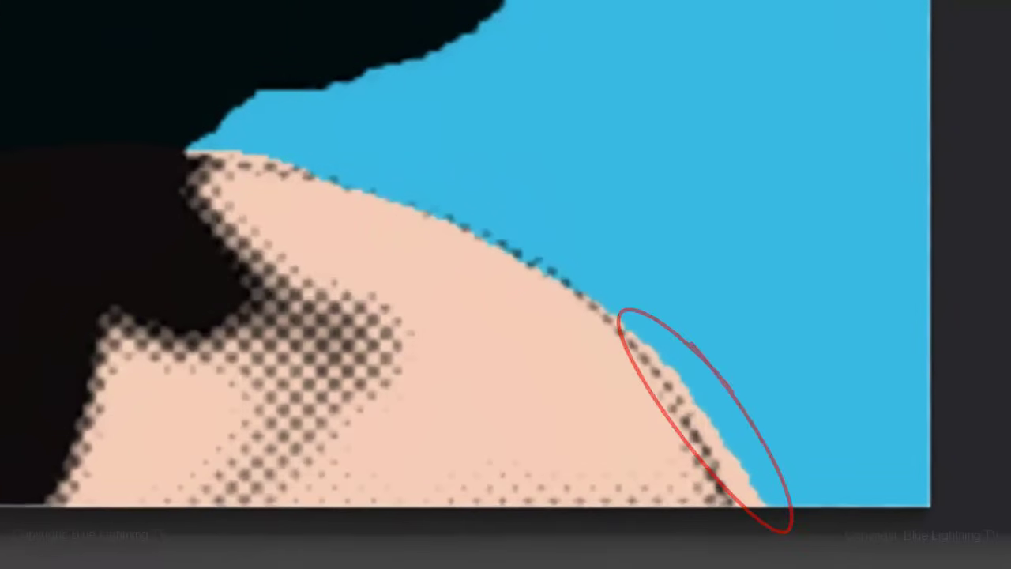
Sample the blue background color and paint over the skin color that spills past the outer edge of the shoulder.
{"action": "key", "text": "i"}
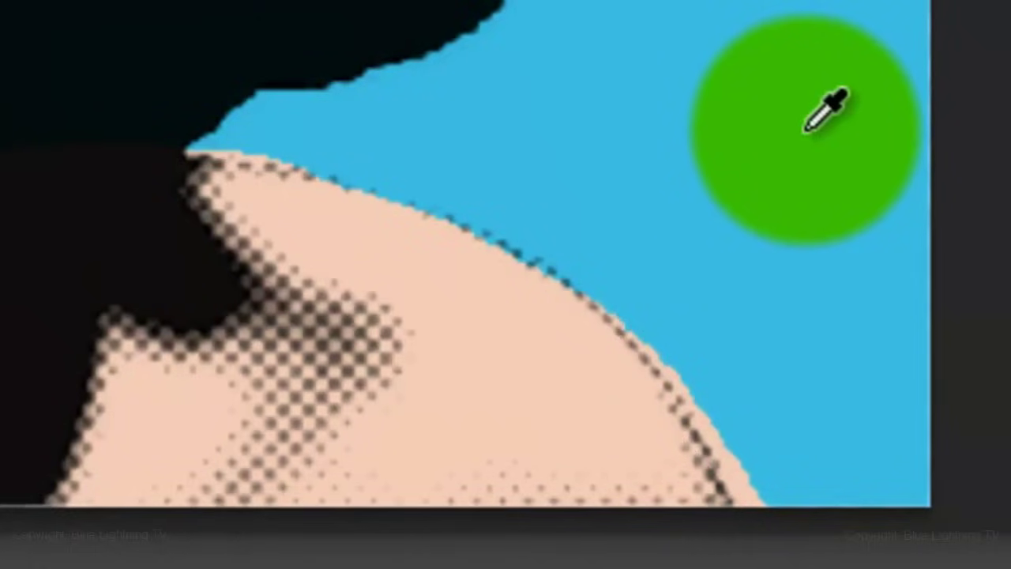
{"action": "left_click", "coordinate": [812, 126]}
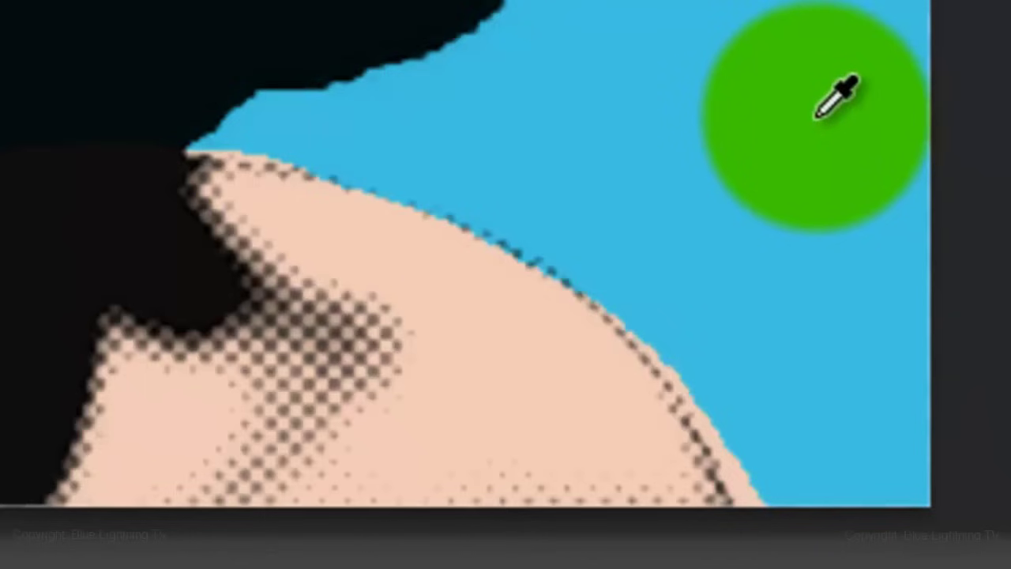
{"action": "key", "text": "b"}
{"action": "mouse_move", "coordinate": [803, 120]}
{"action": "left_mouse_down"}
{"action": "mouse_move", "coordinate": [612, 192]}
{"action": "mouse_move", "coordinate": [783, 451]}
{"action": "mouse_move", "coordinate": [676, 280]}
{"action": "mouse_move", "coordinate": [695, 302]}
{"action": "mouse_move", "coordinate": [664, 270]}
{"action": "mouse_move", "coordinate": [714, 325]}
{"action": "left_mouse_up"}
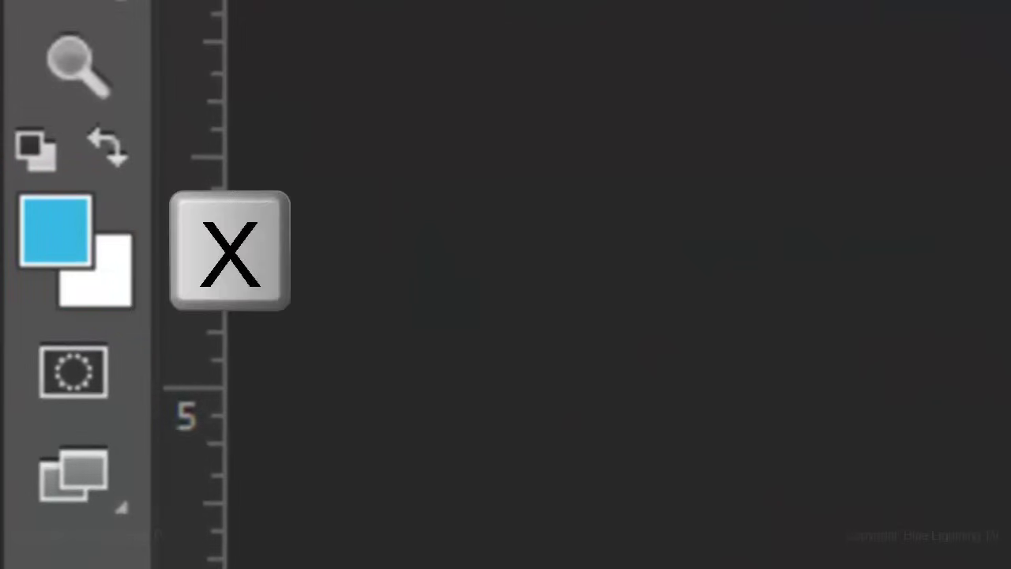
Swap the foreground color to white and paint the whites of both eyes using a smaller brush tip.
{"action": "key", "text": "x"}
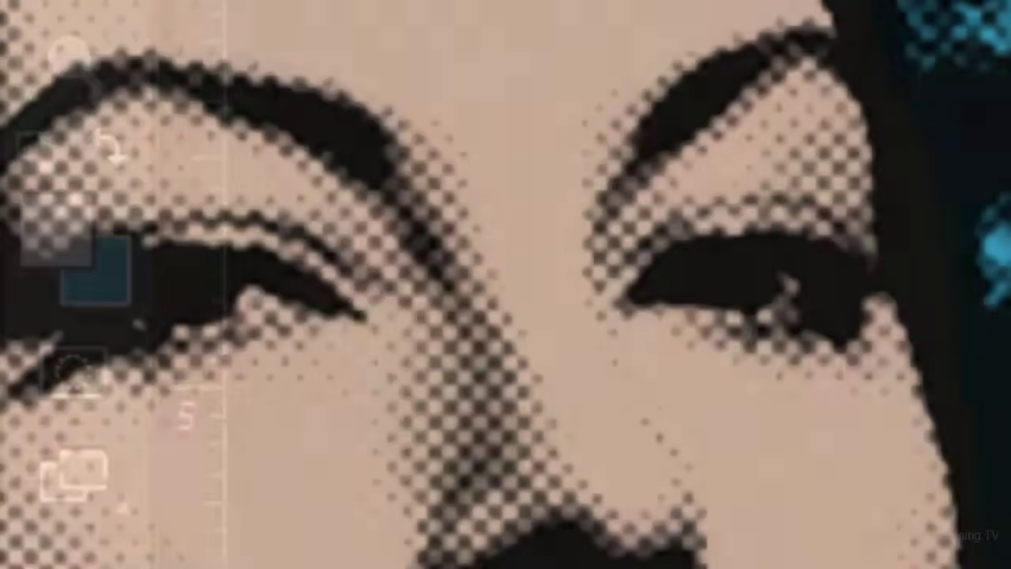
{"action": "left_click_drag", "start_coordinate": [814, 237], "coordinate": [834, 276]}
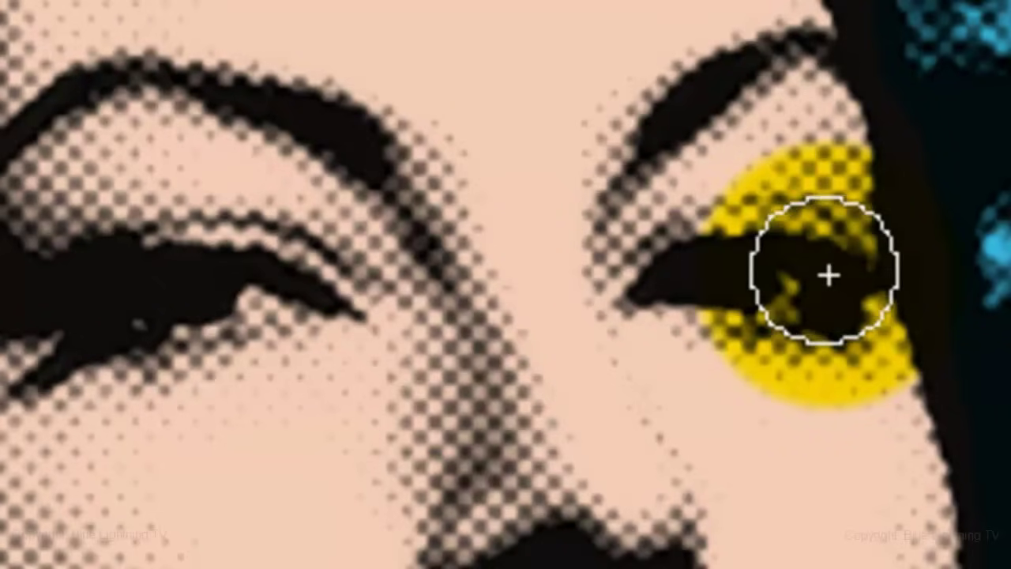
{"action": "key", "text": "bracketleft"}
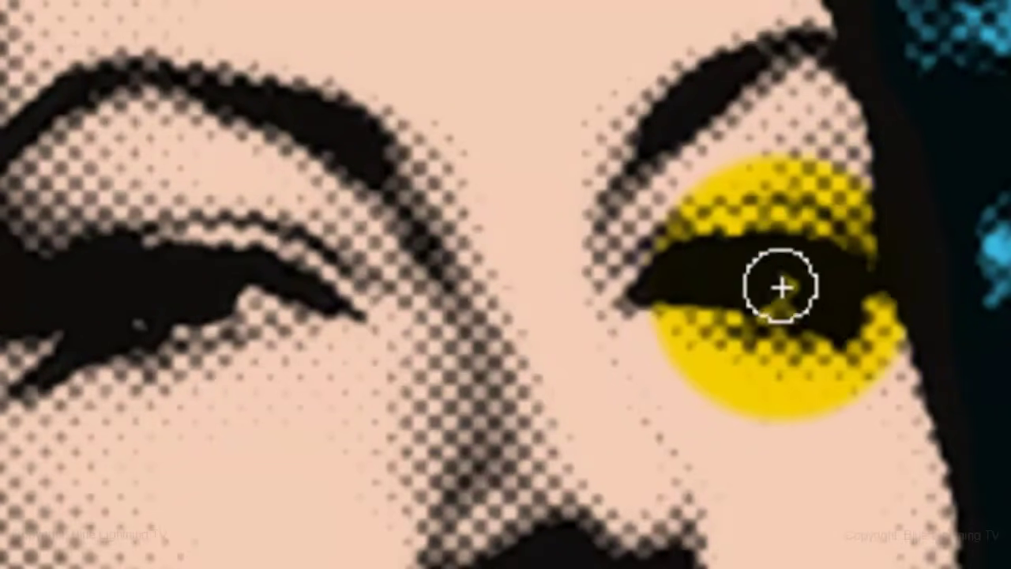
{"action": "key", "text": "bracketleft"}
{"action": "left_click_drag", "start_coordinate": [793, 276], "coordinate": [147, 316]}
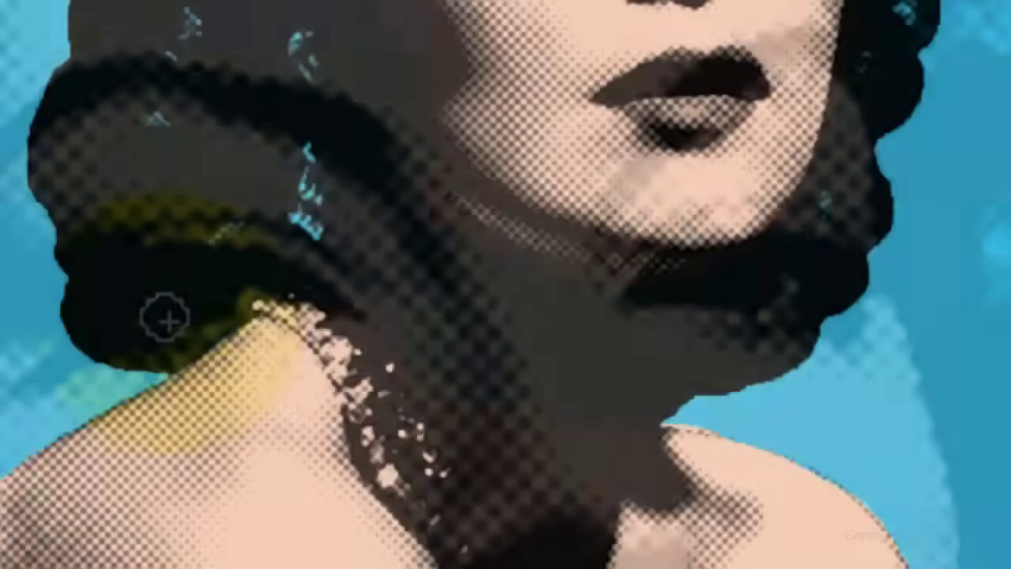